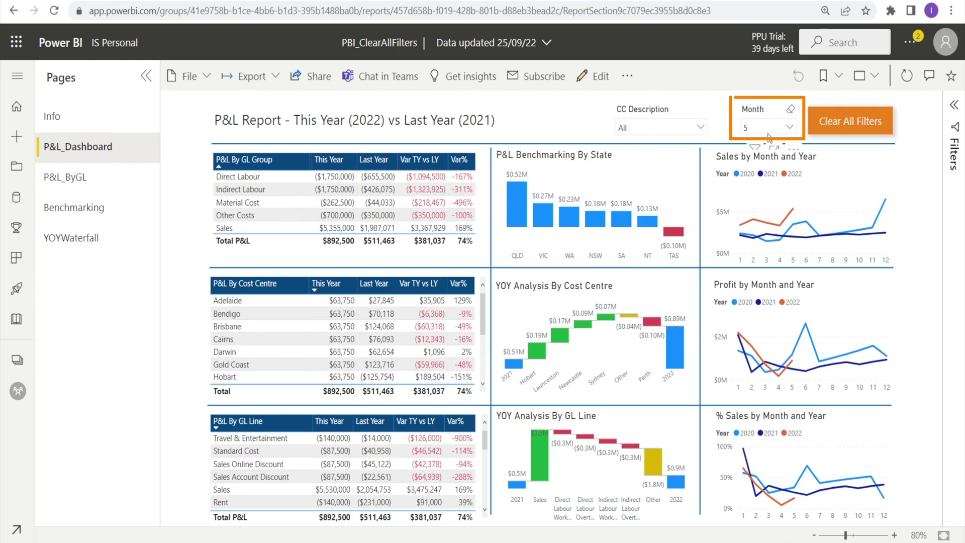
# Step: Filter the dashboard to the Adelaide cost centre and month 3
pyautogui.click(701, 128)
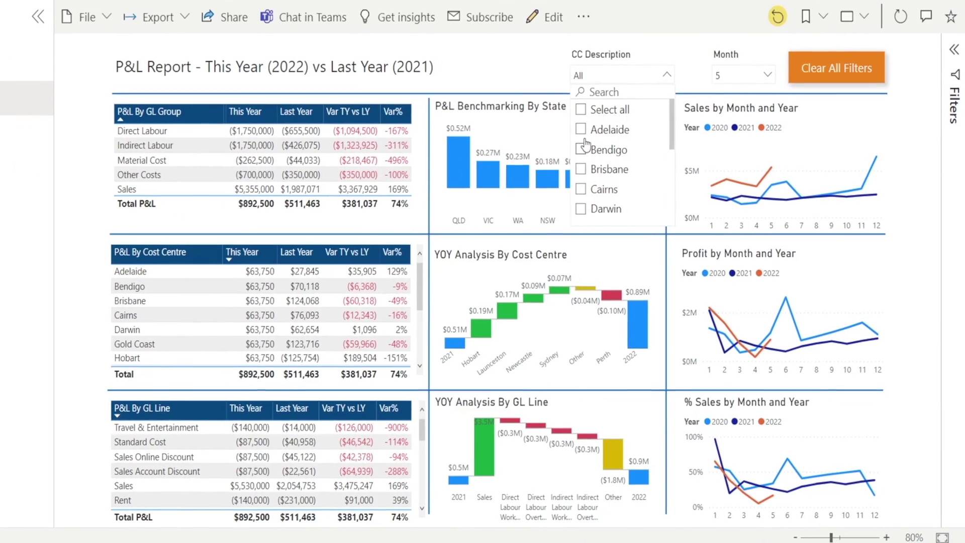
pyautogui.click(581, 130)
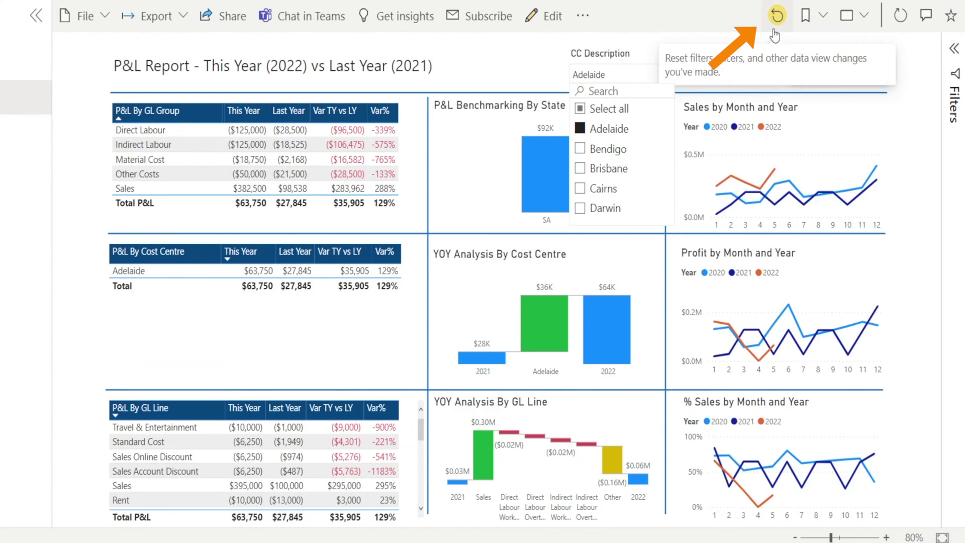
pyautogui.click(714, 22)
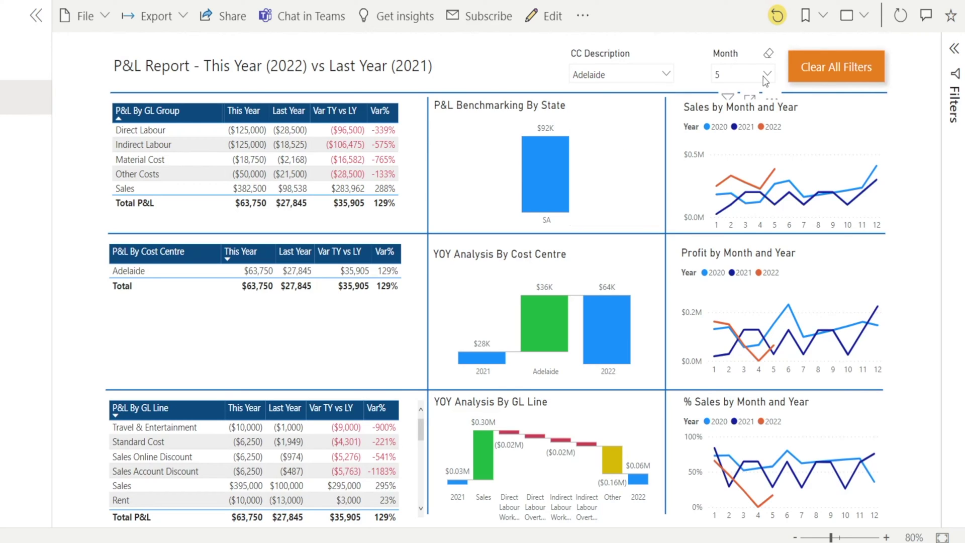
pyautogui.click(769, 73)
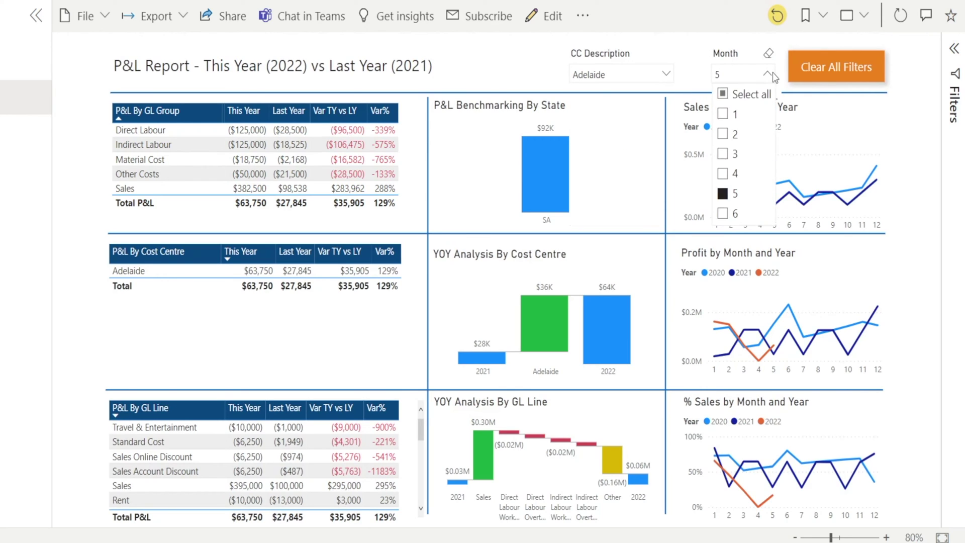
pyautogui.click(724, 156)
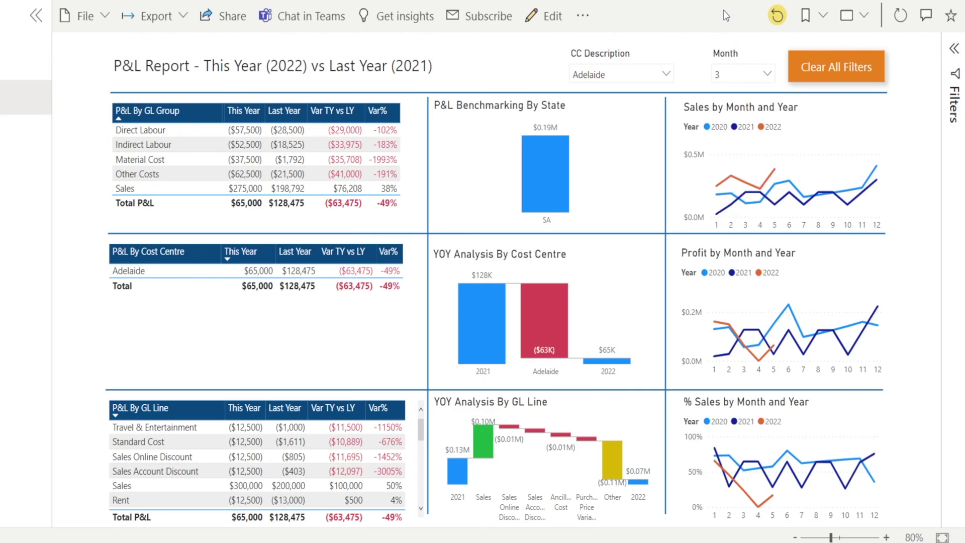
# Step: Reset the dashboard to its default filters, then clear all filters
pyautogui.click(776, 16)
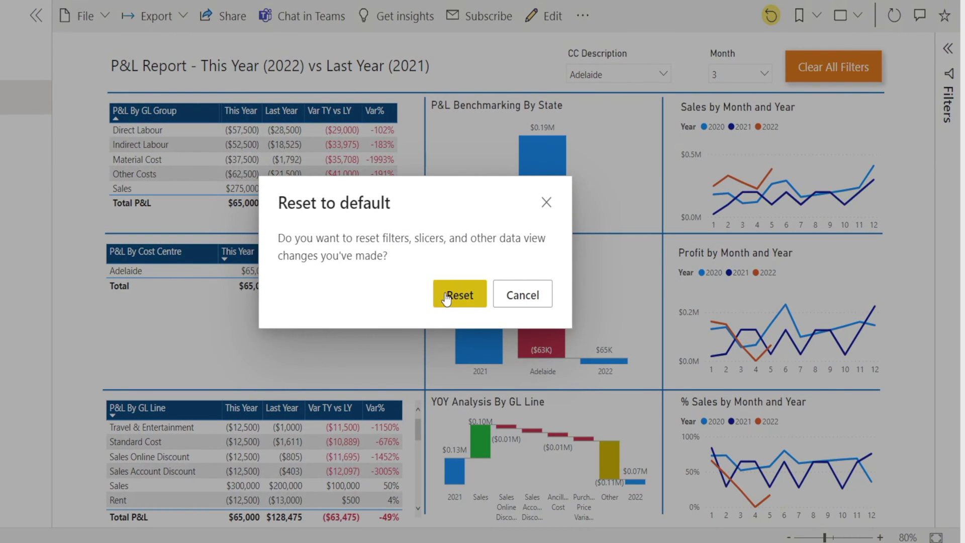
pyautogui.click(446, 299)
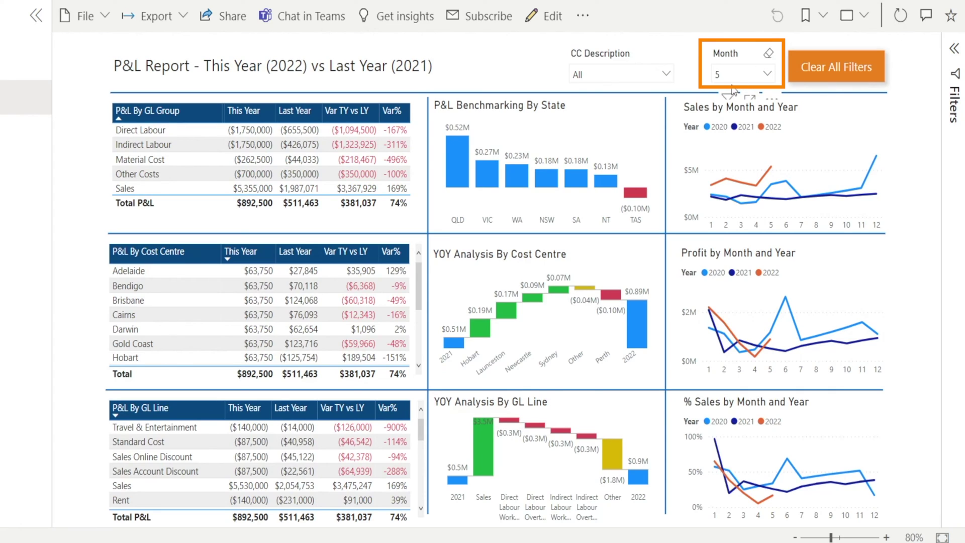
pyautogui.click(835, 74)
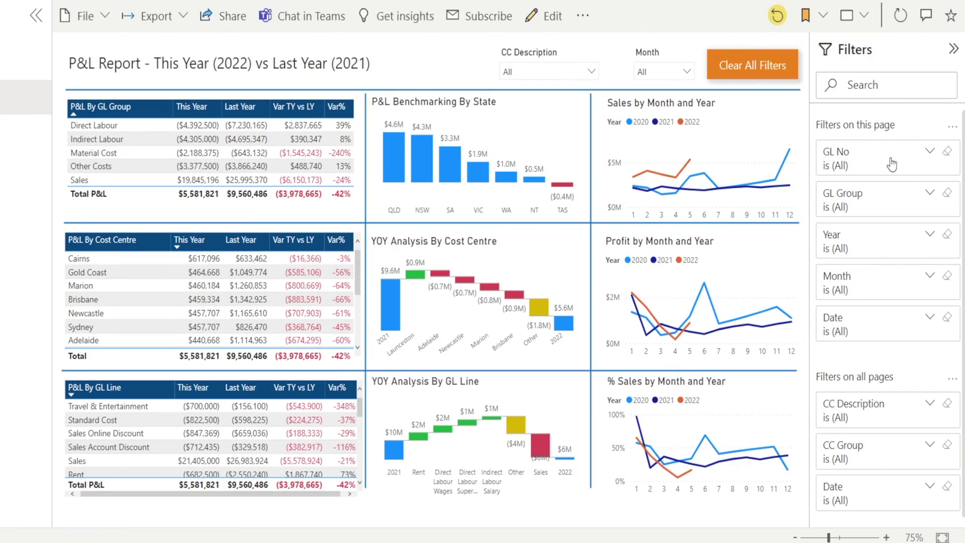
pyautogui.scroll(-1, 869, 483)
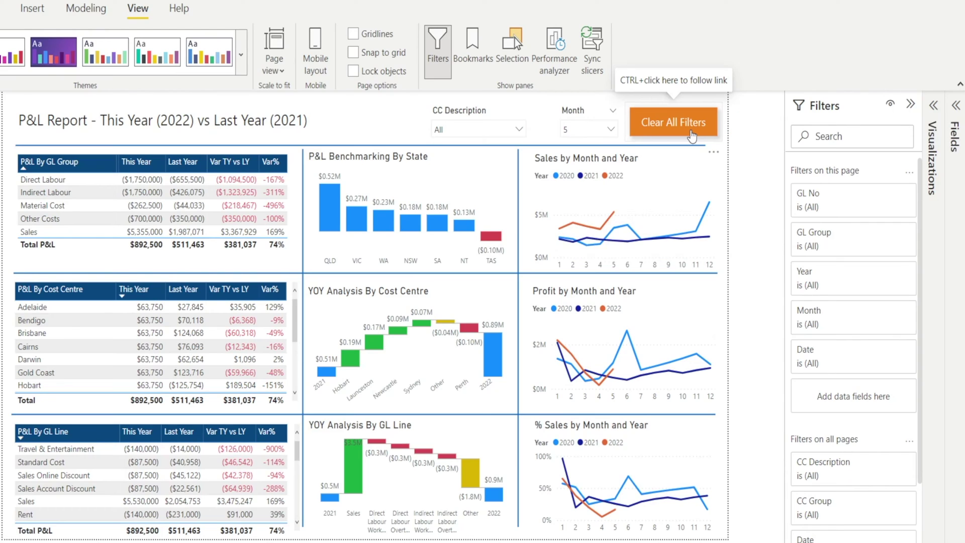
# Step: Reset the dashboard Month to All, then clear the P&L_ByGL Year 2022 and Month 5 slicers
pyautogui.click(601, 131)
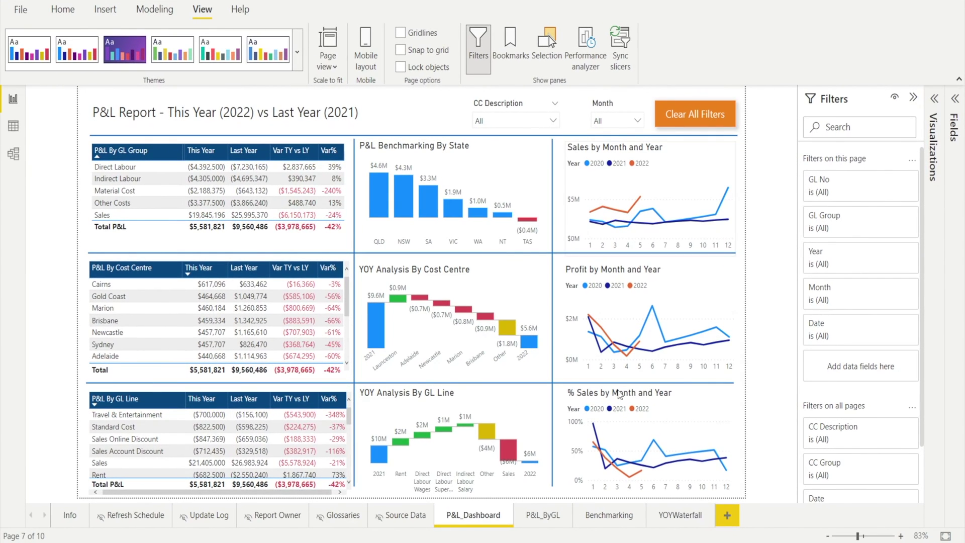
pyautogui.click(536, 518)
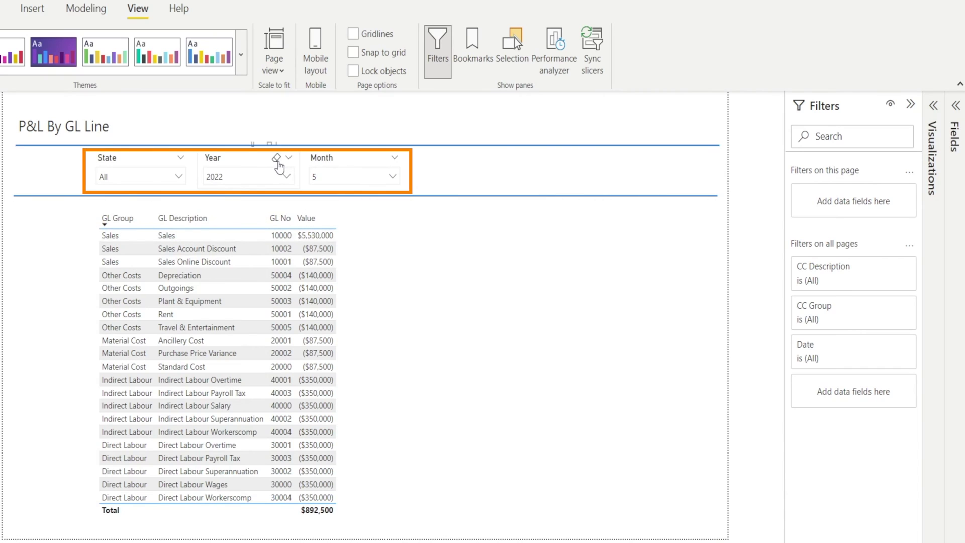
pyautogui.click(277, 162)
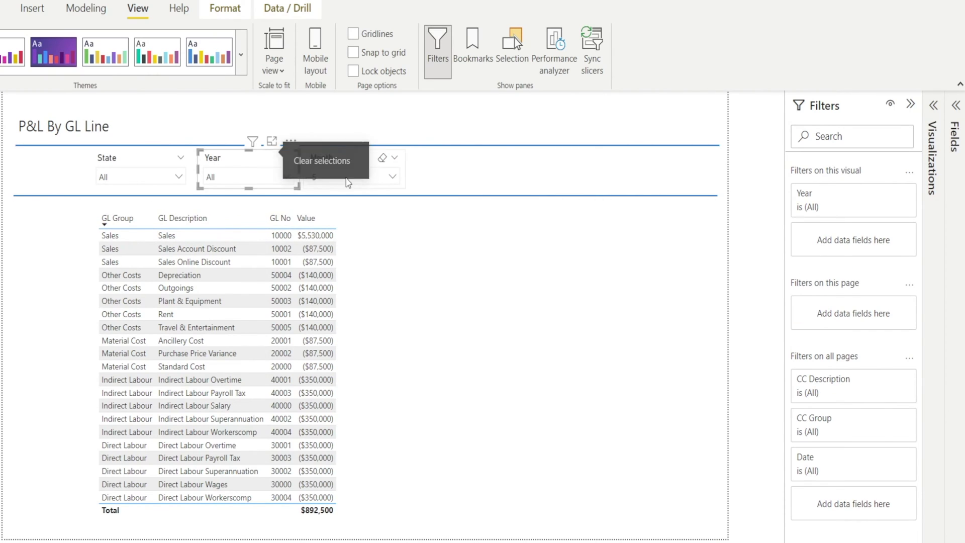
pyautogui.click(382, 159)
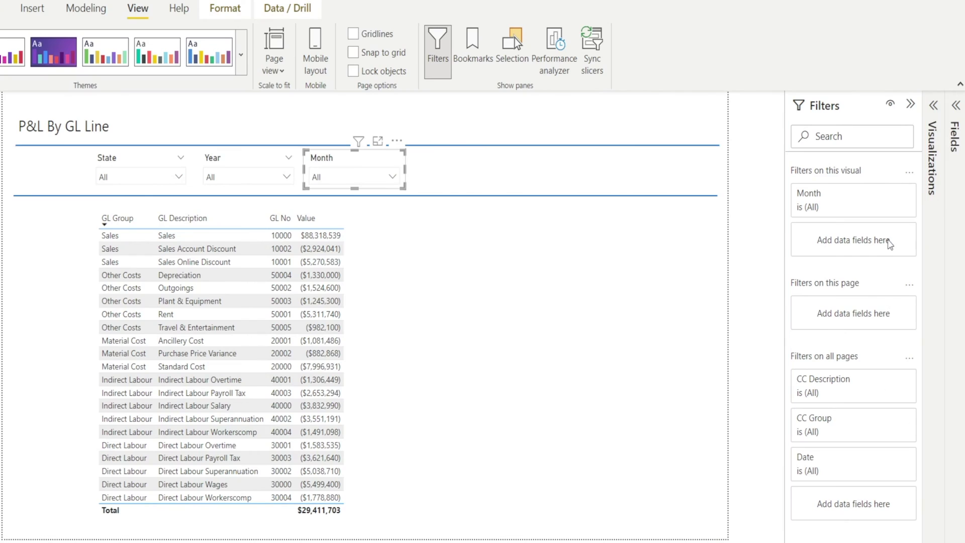
pyautogui.click(547, 411)
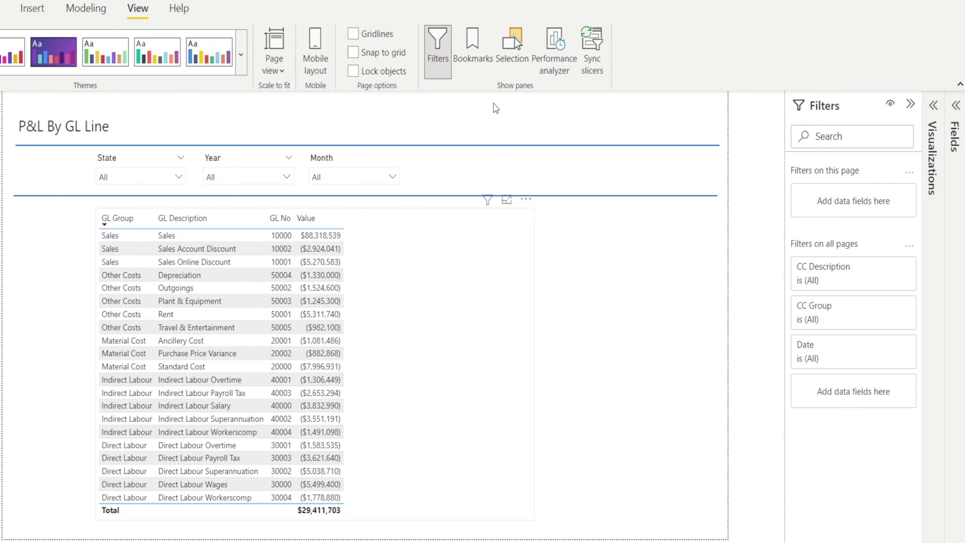
# Step: Add a bookmark of the cleared page and rename Bookmark 5 to P&L_GL_ClearAllFilters
pyautogui.click(473, 55)
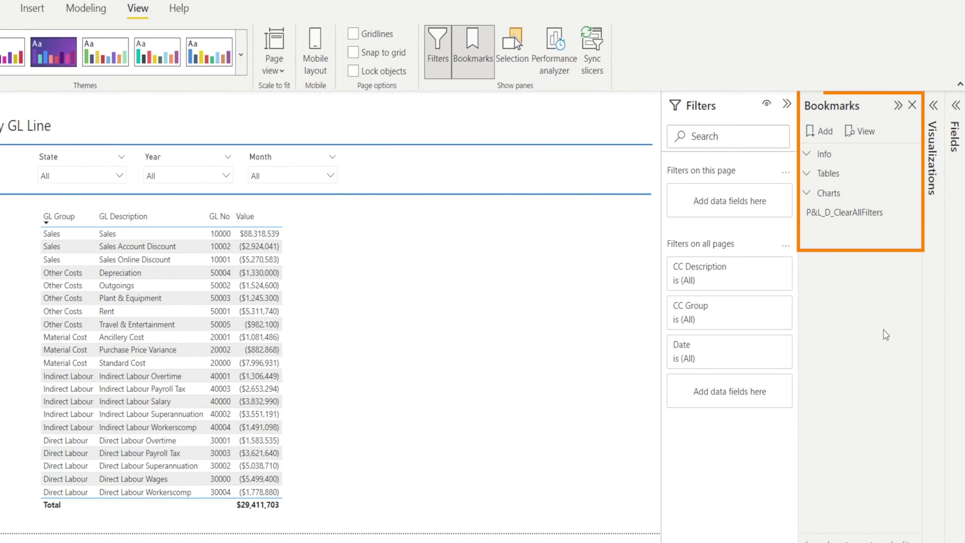
pyautogui.click(823, 132)
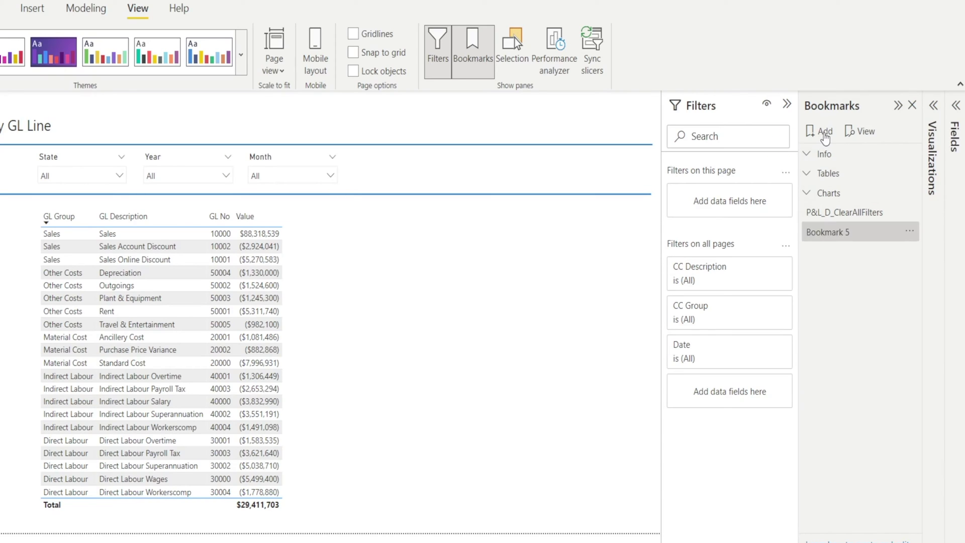
pyautogui.doubleClick(814, 232)
pyautogui.click(814, 232)
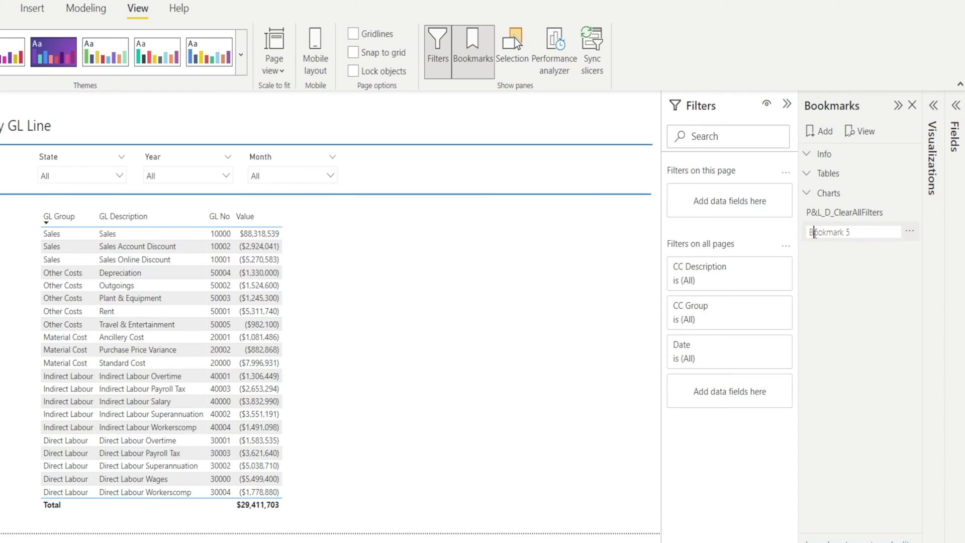
pyautogui.moveTo(859, 232); pyautogui.dragTo(750, 227)
pyautogui.write('P&L_GL_ClearAllF')
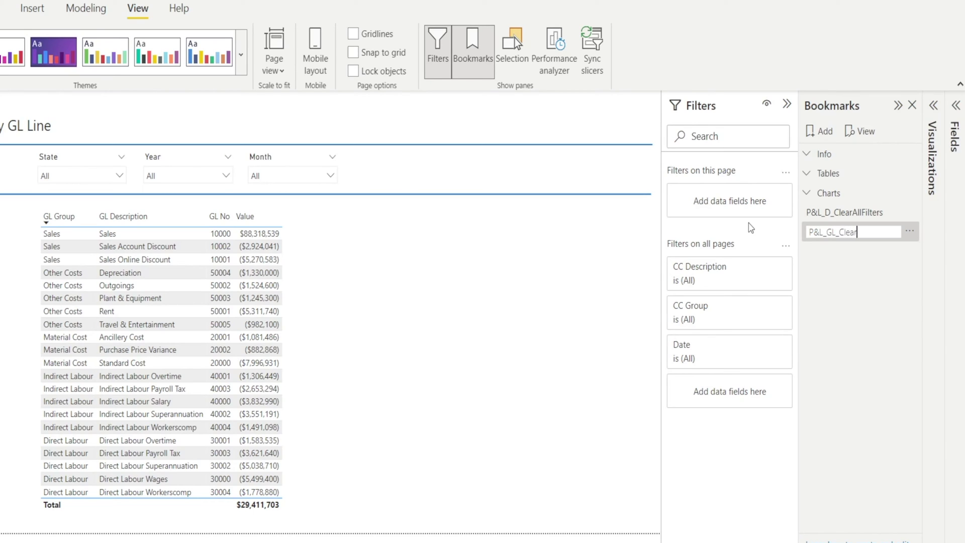
pyautogui.write('ilters')
pyautogui.press('Return')
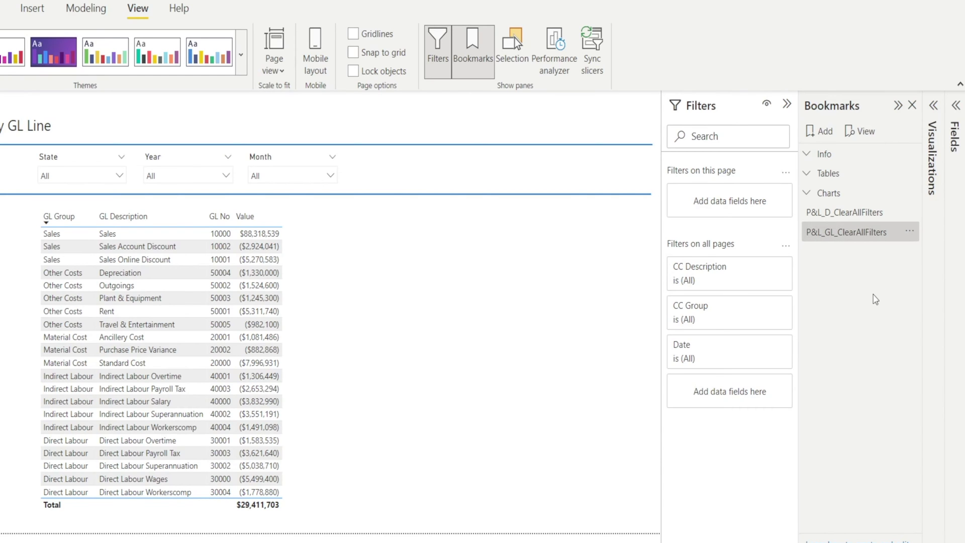
# Step: Insert a blank button and place it in the page header, right of the title
pyautogui.click(32, 10)
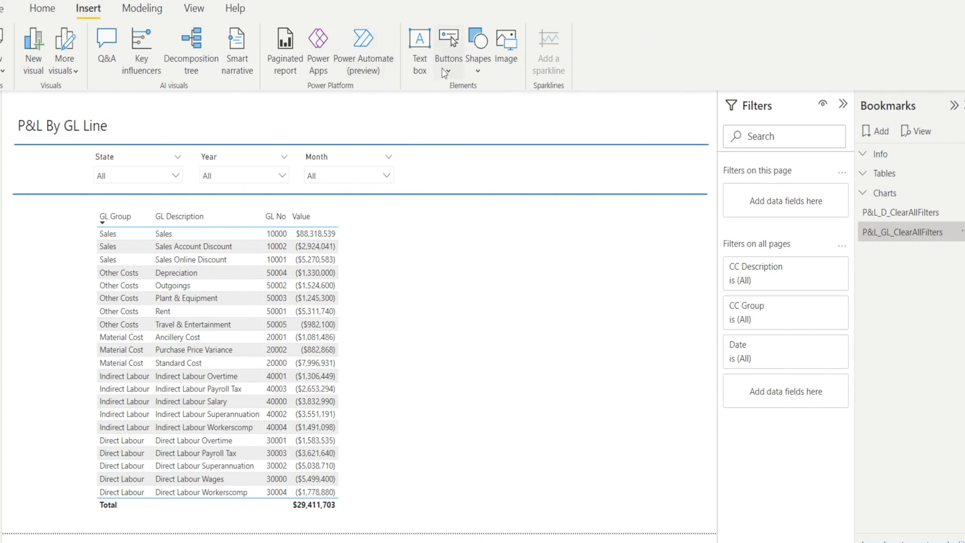
pyautogui.click(452, 71)
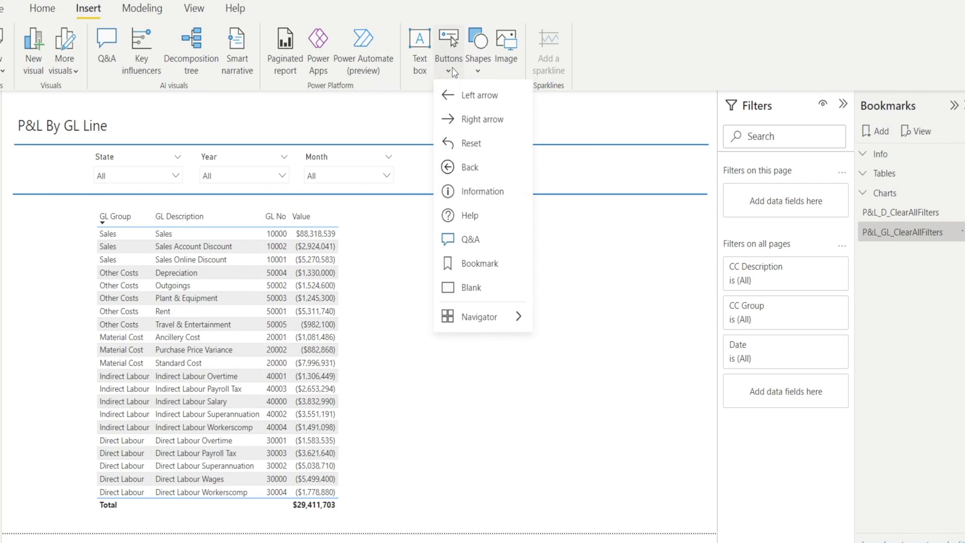
pyautogui.click(473, 287)
pyautogui.moveTo(48, 106); pyautogui.dragTo(581, 115)
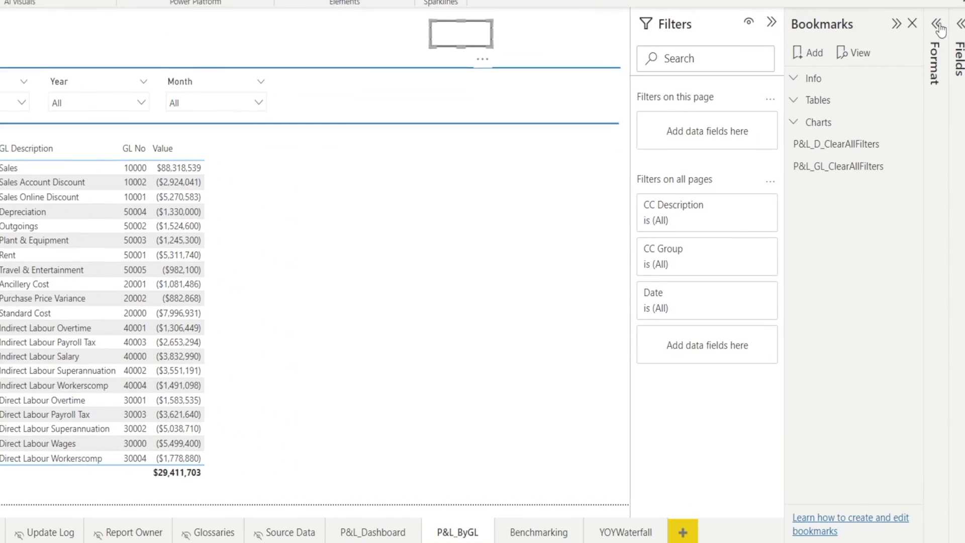
# Step: Turn on the button's action with type Bookmark linked to P&L_GL_ClearAllFilters
pyautogui.click(938, 25)
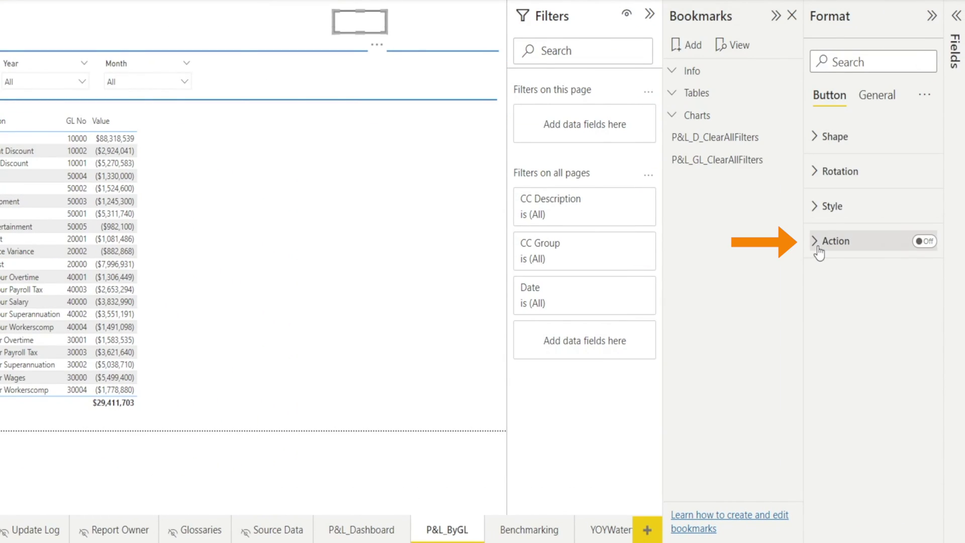
pyautogui.click(818, 246)
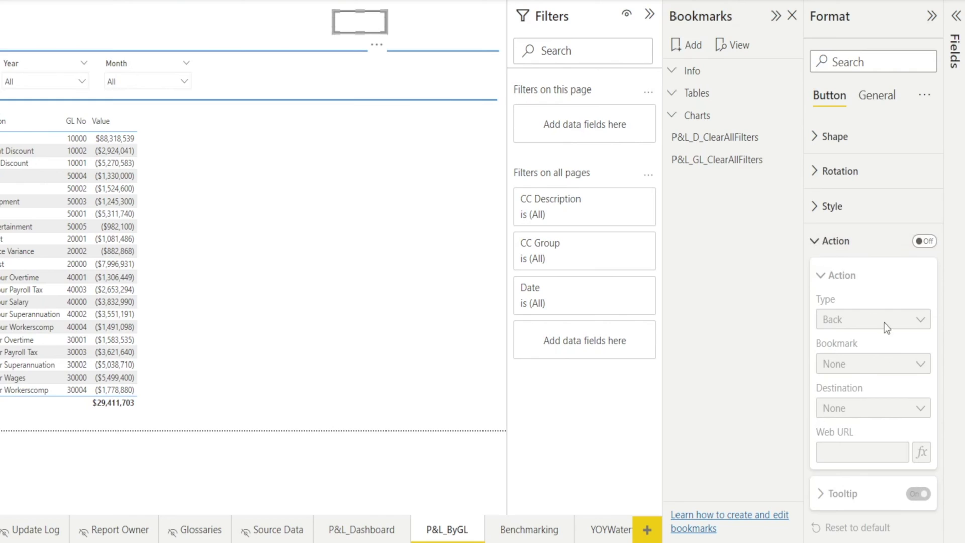
pyautogui.click(934, 243)
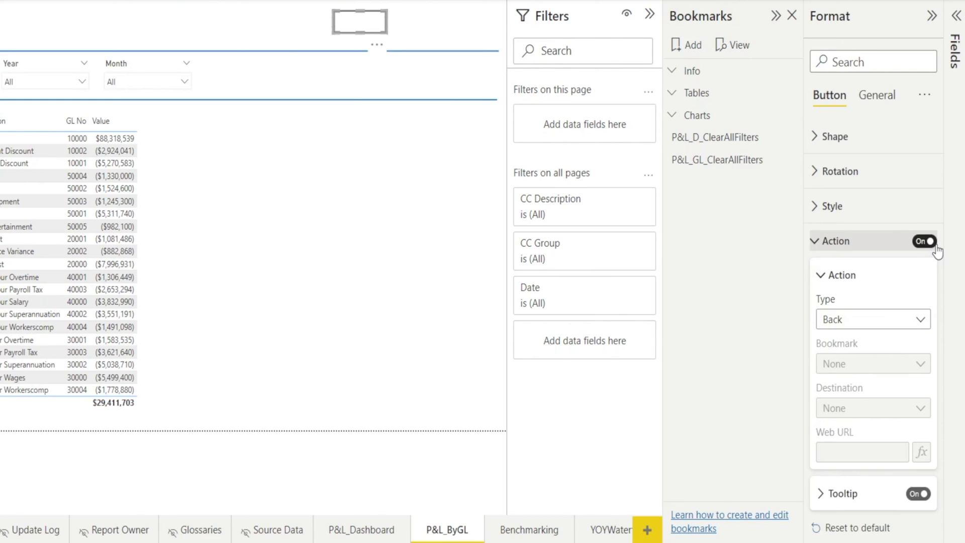
pyautogui.click(921, 323)
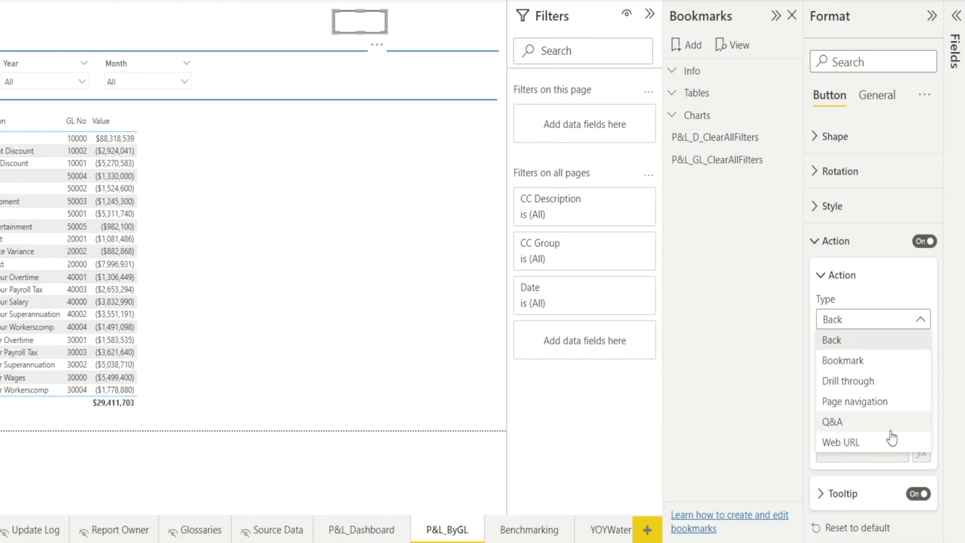
pyautogui.click(896, 361)
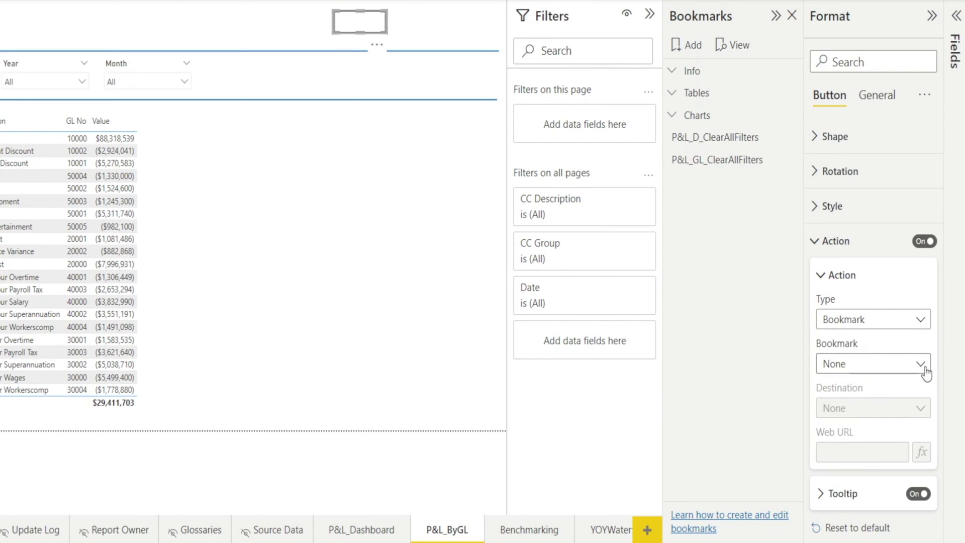
pyautogui.click(924, 365)
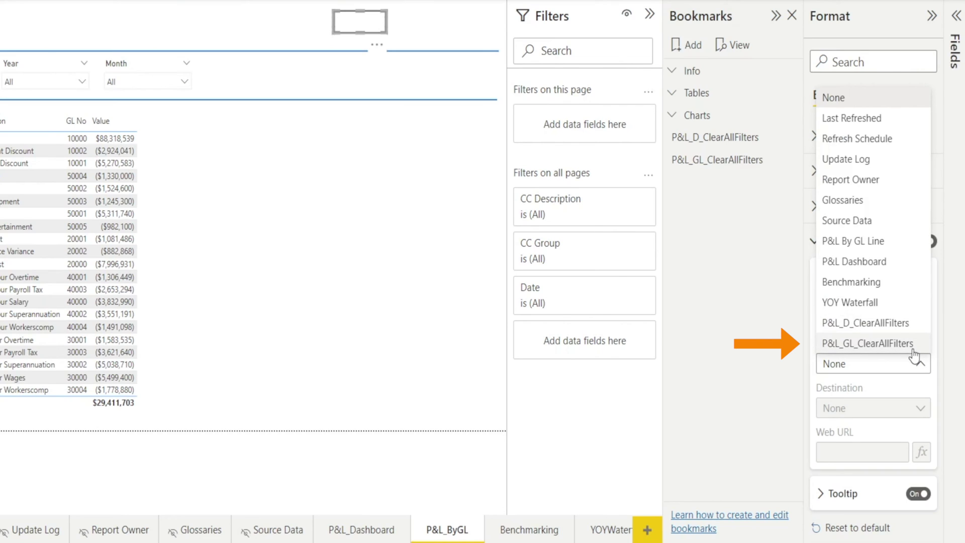
pyautogui.click(912, 349)
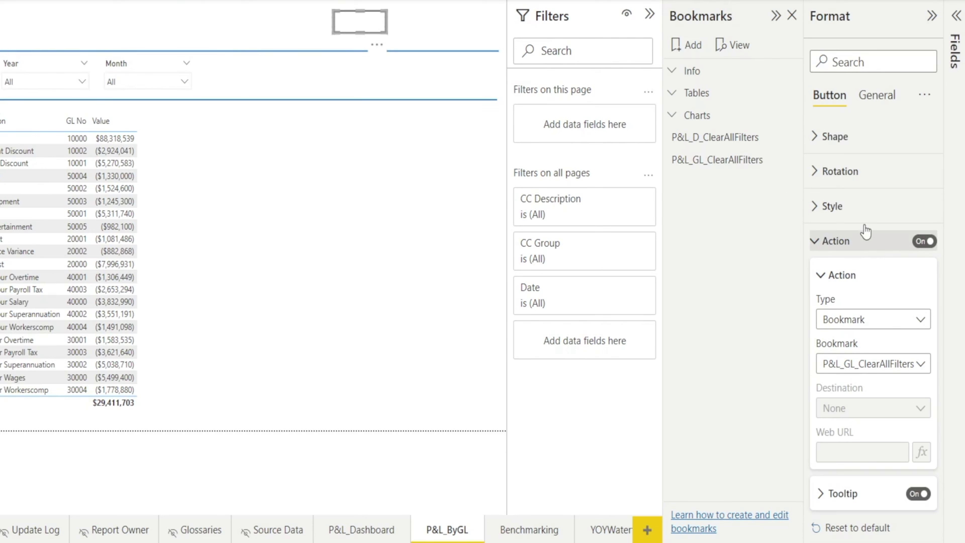
# Step: Turn on the button's text and enter the label 'Clear All Filters'
pyautogui.click(814, 211)
pyautogui.scroll(-2, 869, 256)
pyautogui.click(927, 265)
pyautogui.click(926, 269)
pyautogui.click(850, 307)
pyautogui.write('Clear ')
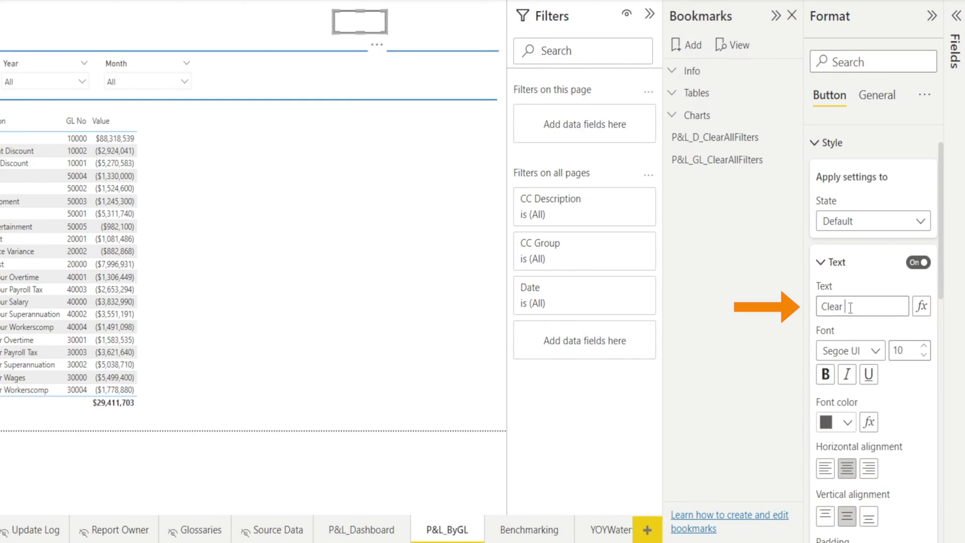
pyautogui.write('All Filters')
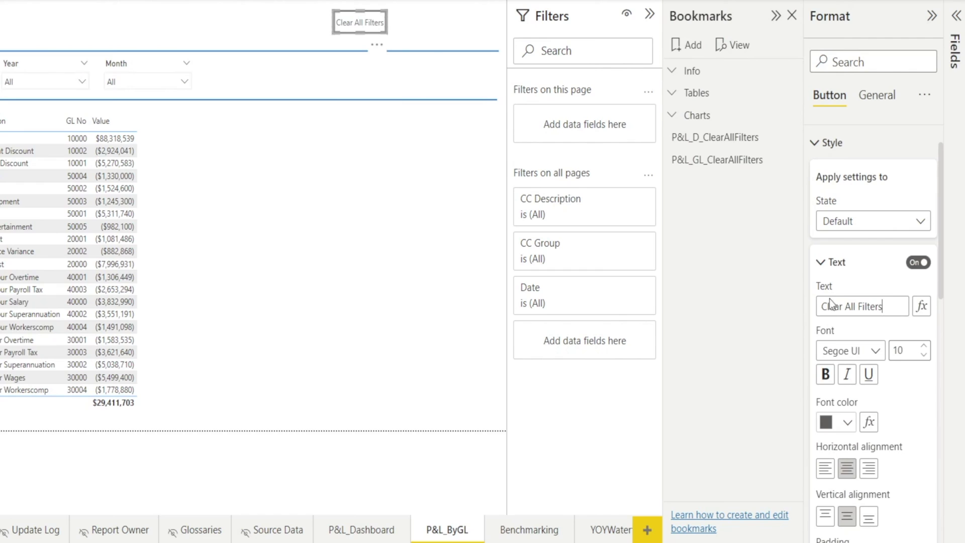
pyautogui.click(822, 263)
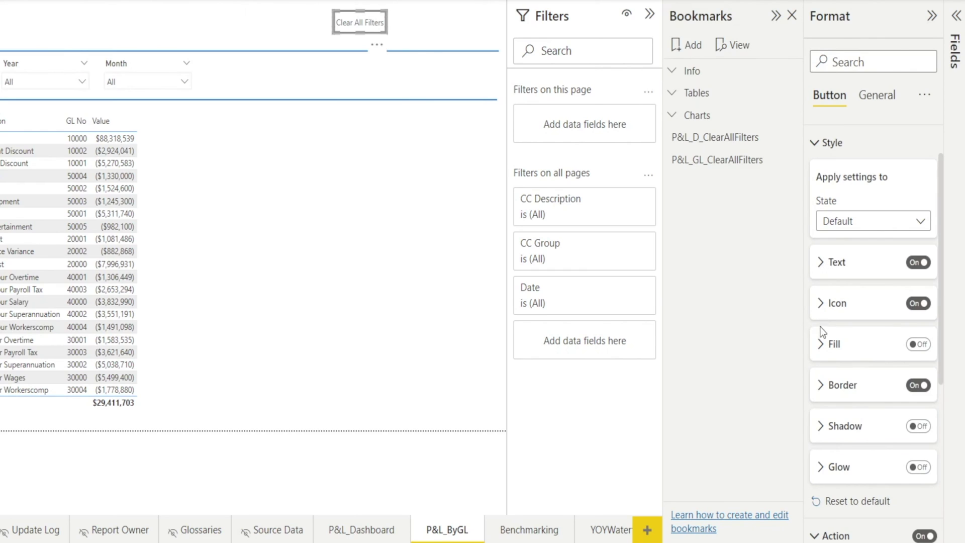
# Step: Give the button a solid orange fill at 0% transparency and widen it
pyautogui.click(922, 345)
pyautogui.click(832, 344)
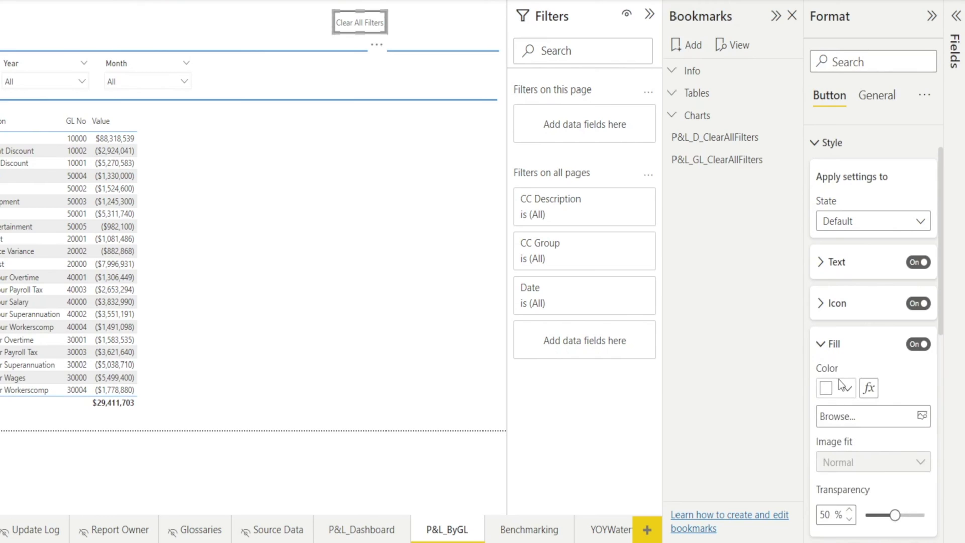
pyautogui.click(848, 389)
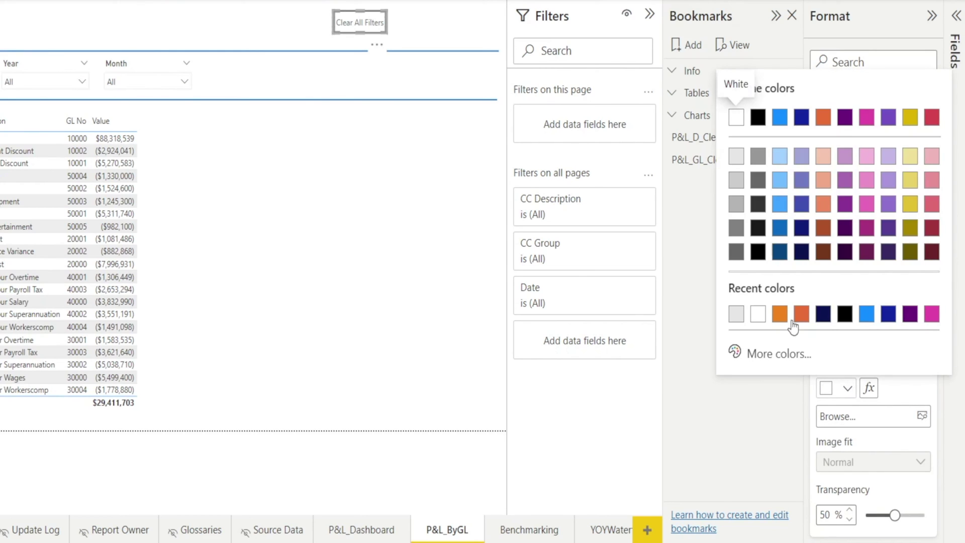
pyautogui.click(782, 319)
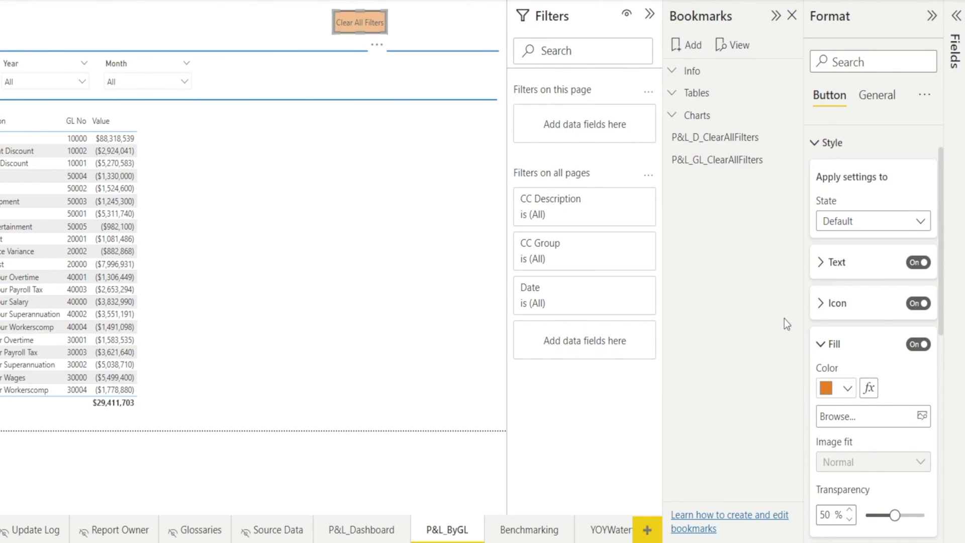
pyautogui.doubleClick(834, 513)
pyautogui.write('0')
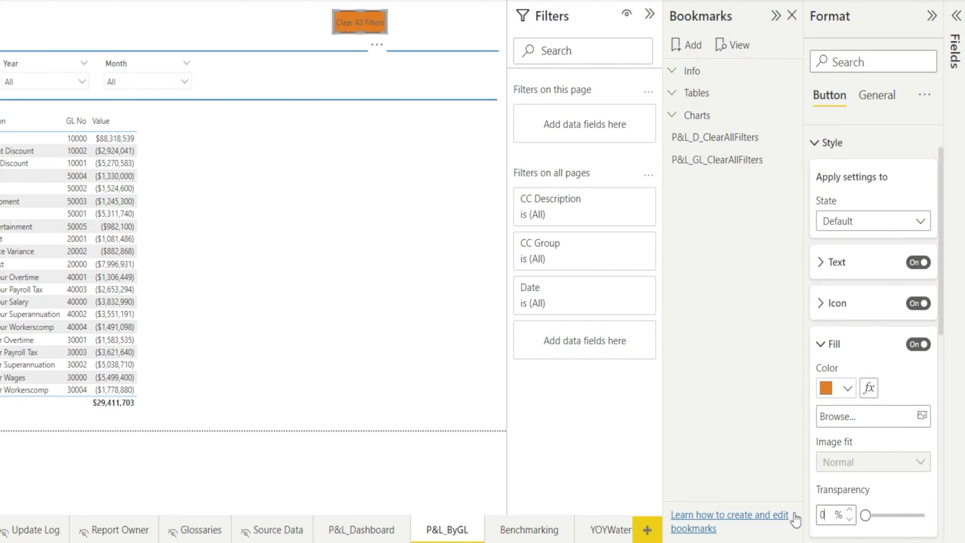
pyautogui.moveTo(386, 17)
pyautogui.mouseDown()
pyautogui.moveTo(408, 21)
pyautogui.moveTo(394, 10)
pyautogui.mouseUp()
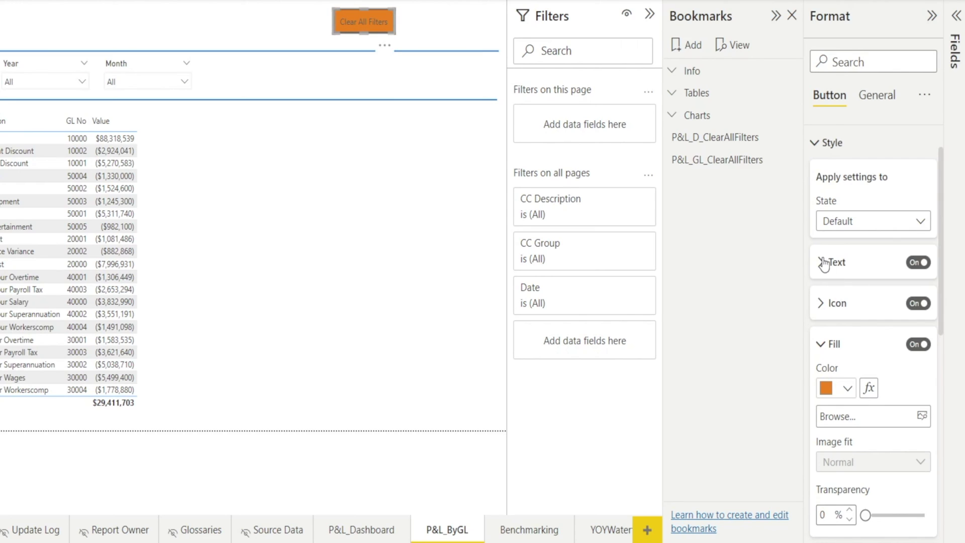
# Step: Set the button label's font colour to white
pyautogui.click(824, 261)
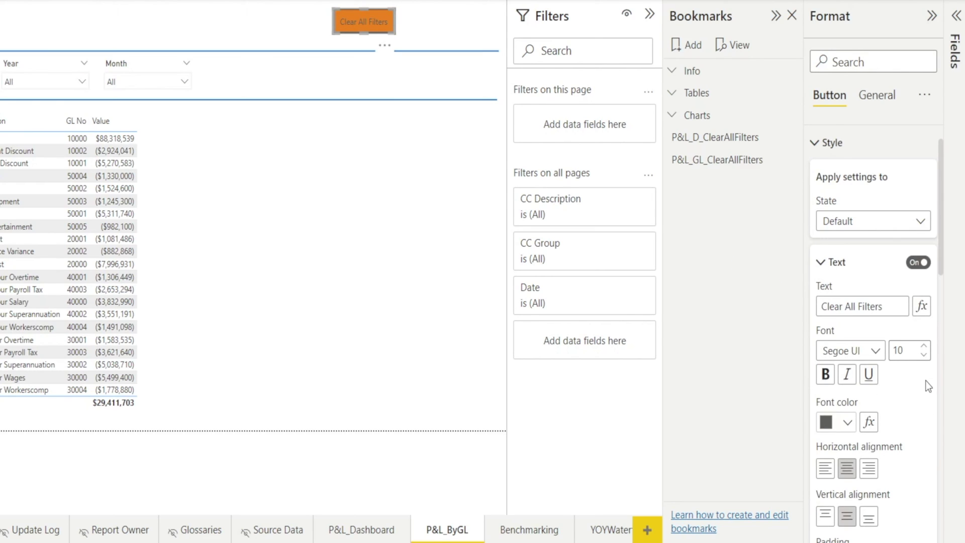
pyautogui.scroll(-3, 924, 382)
pyautogui.scroll(5, 909, 405)
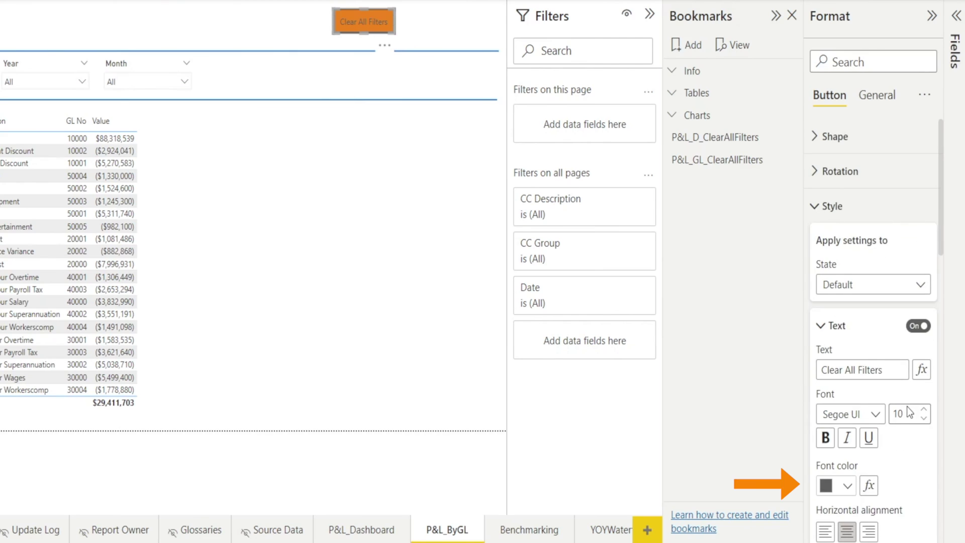
pyautogui.click(846, 486)
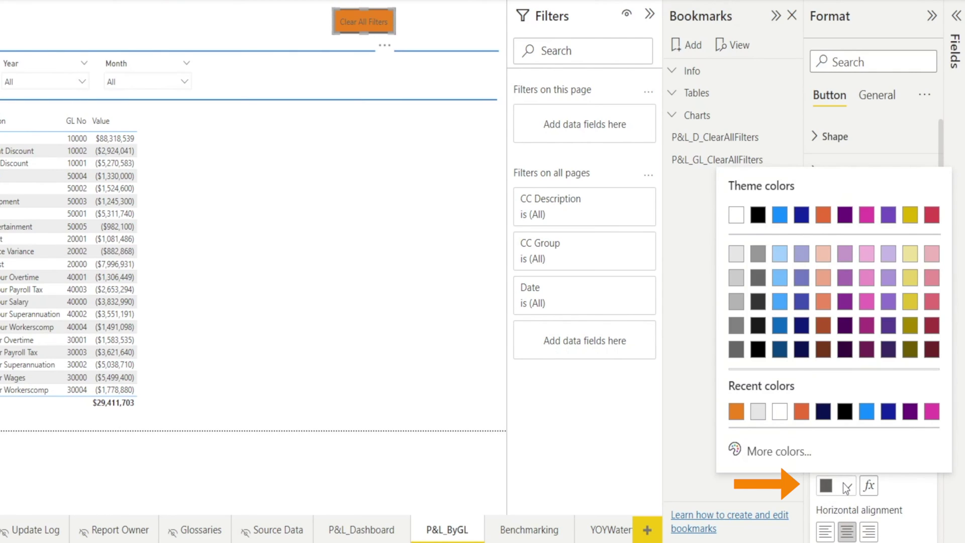
pyautogui.click(780, 411)
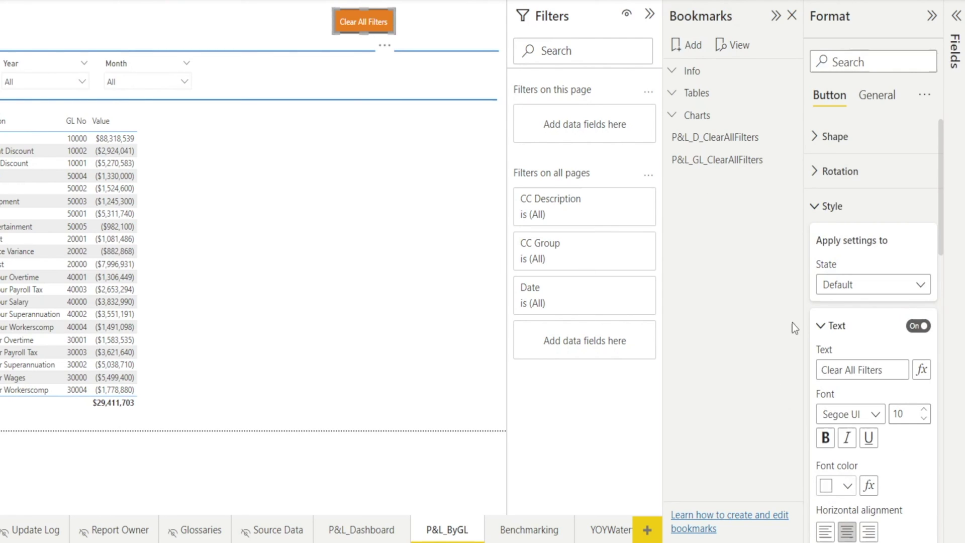
pyautogui.click(820, 327)
# Step: Remove the button's border and turn on its shadow
pyautogui.scroll(-3, 870, 448)
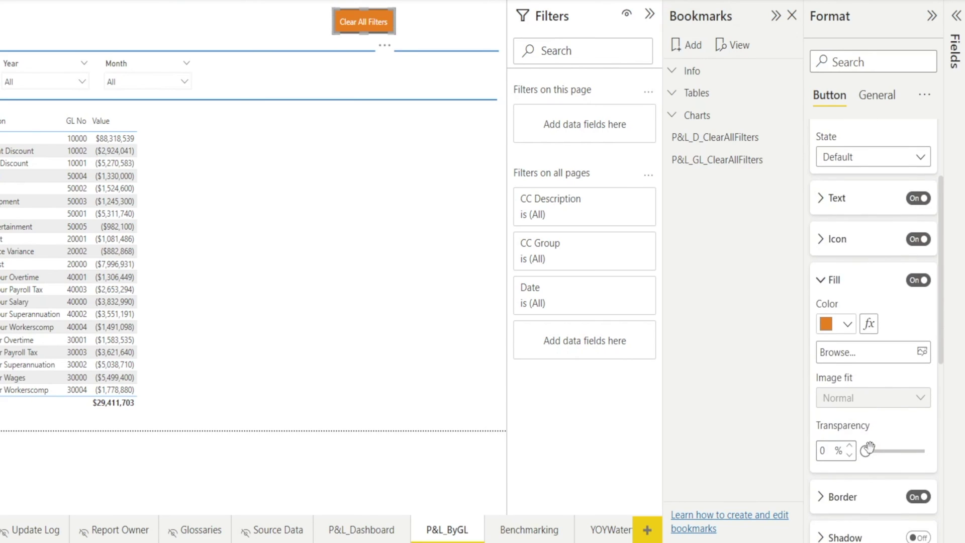
pyautogui.scroll(-3, 868, 447)
pyautogui.click(824, 368)
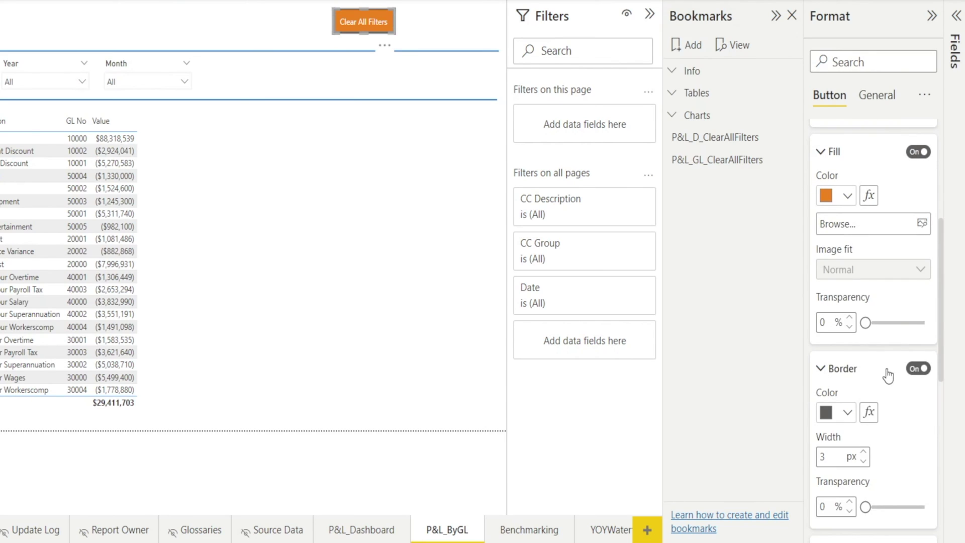
pyautogui.click(918, 368)
pyautogui.scroll(-3, 877, 431)
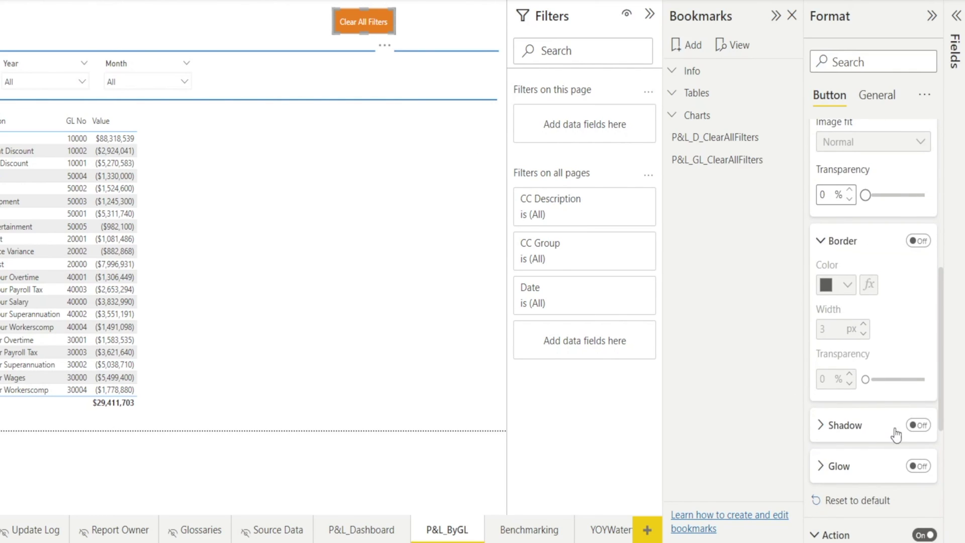
pyautogui.click(922, 426)
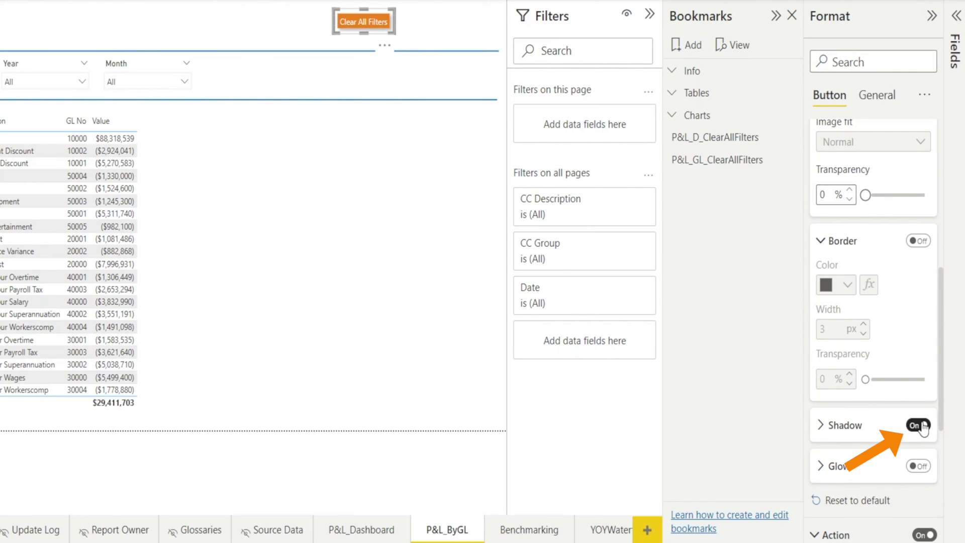
# Step: Add a light grey (White 10% darker) glow to the button and deselect it
pyautogui.click(829, 473)
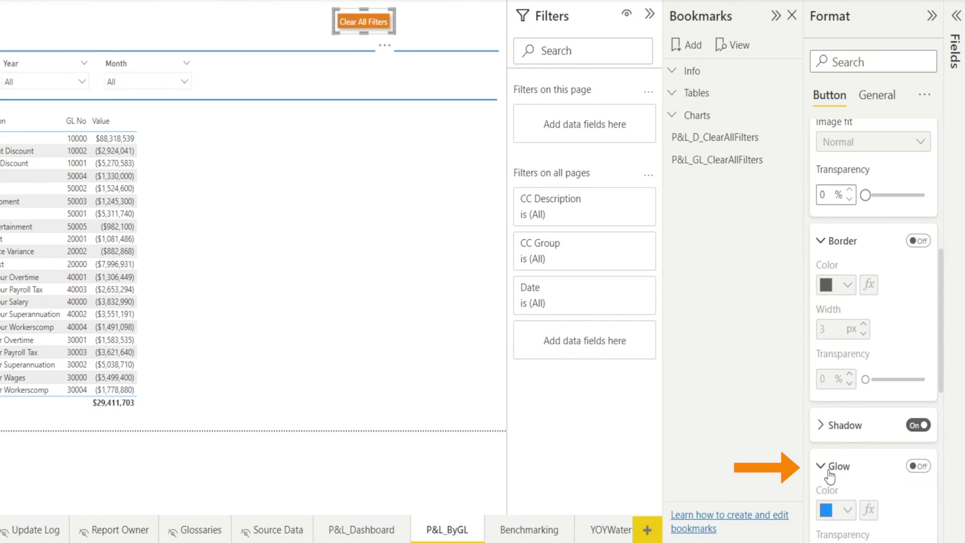
pyautogui.scroll(-3, 867, 481)
pyautogui.click(929, 339)
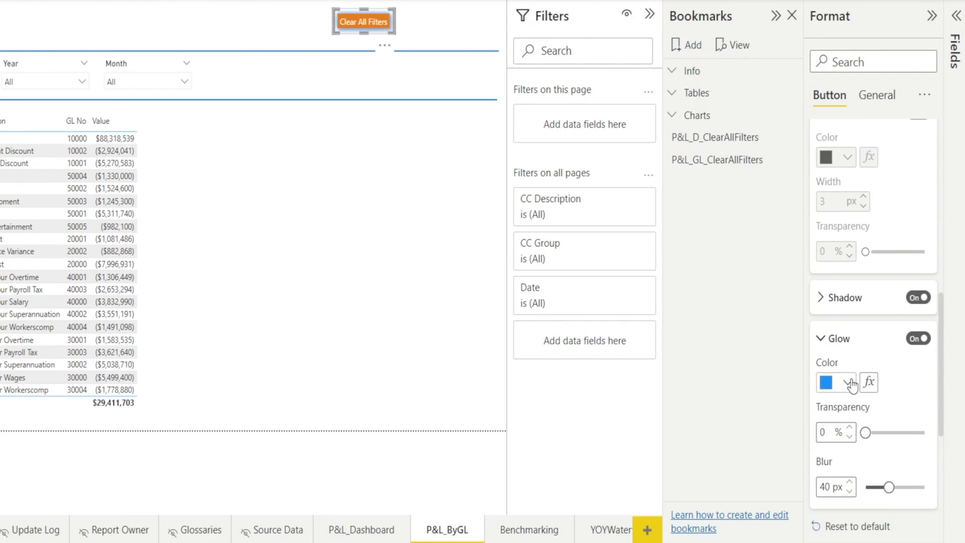
pyautogui.click(849, 383)
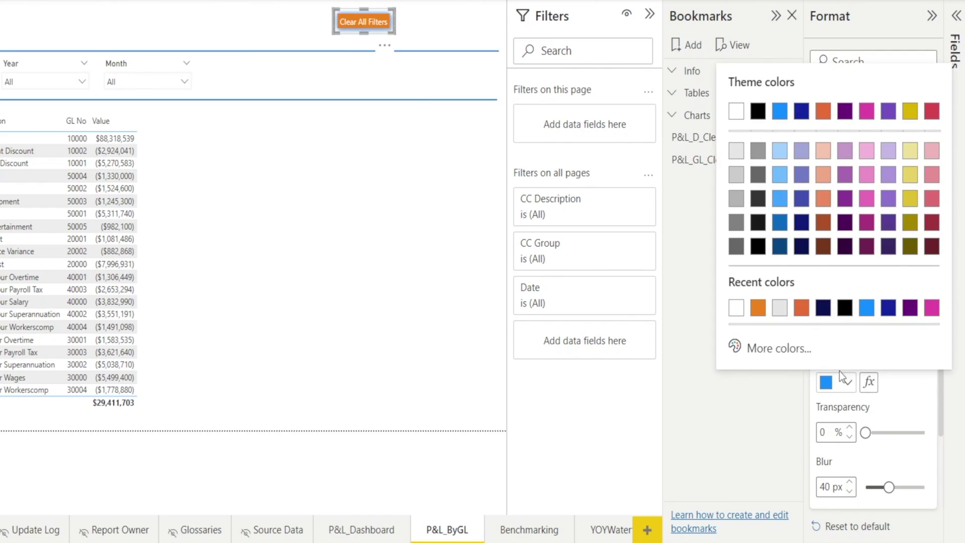
pyautogui.click(736, 152)
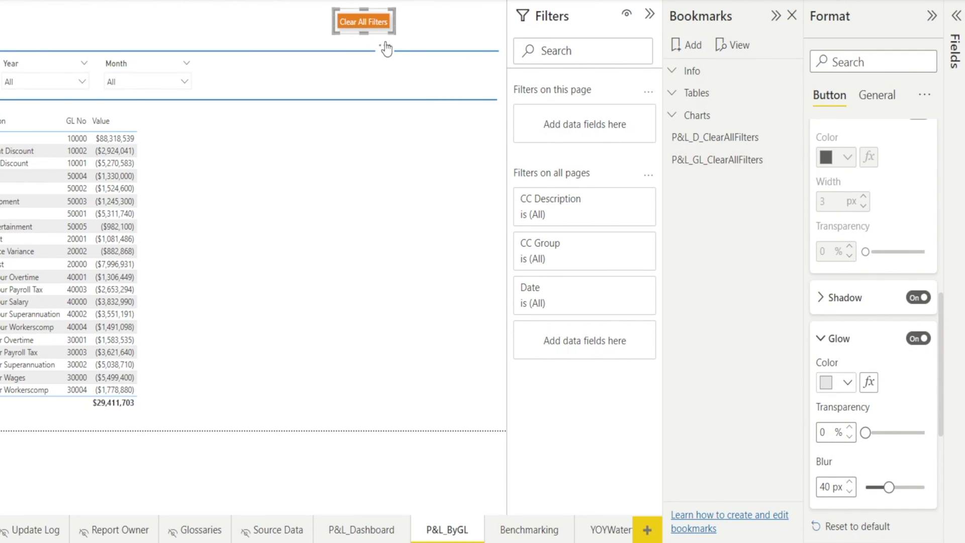
pyautogui.click(404, 36)
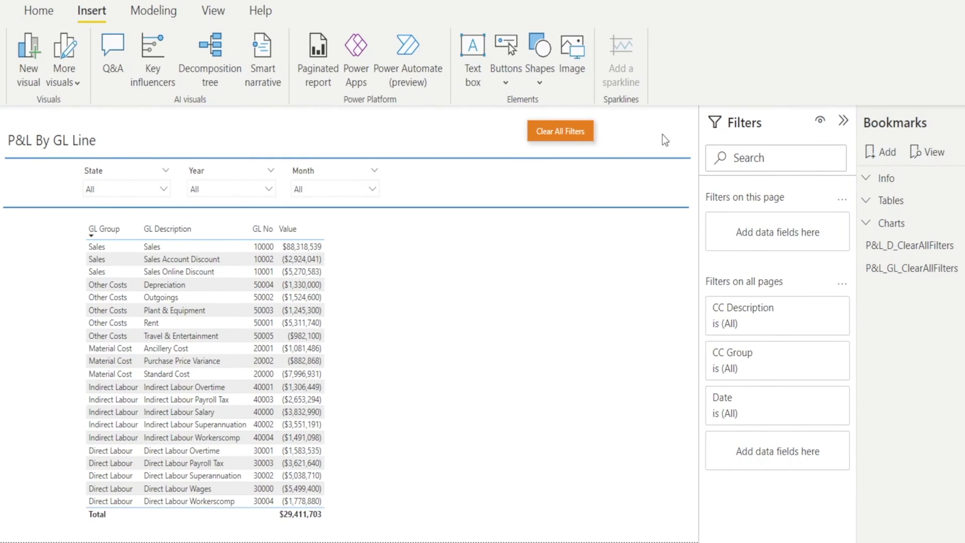
# Step: Trigger the button, then filter the page to Month 1 and Year 2020
pyautogui.keyDown('ctrl'); pyautogui.click(572, 137); pyautogui.keyUp('ctrl')
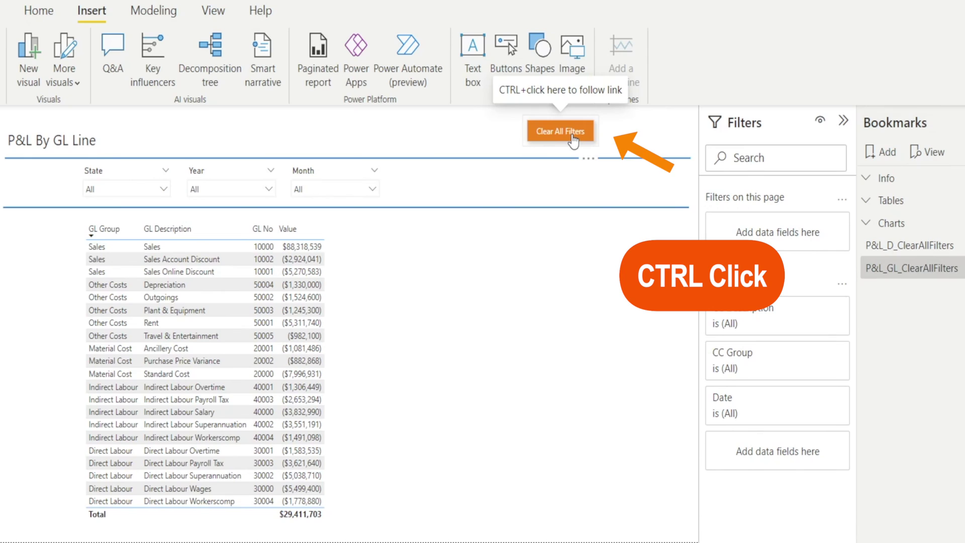
pyautogui.click(377, 192)
pyautogui.click(302, 211)
pyautogui.click(268, 190)
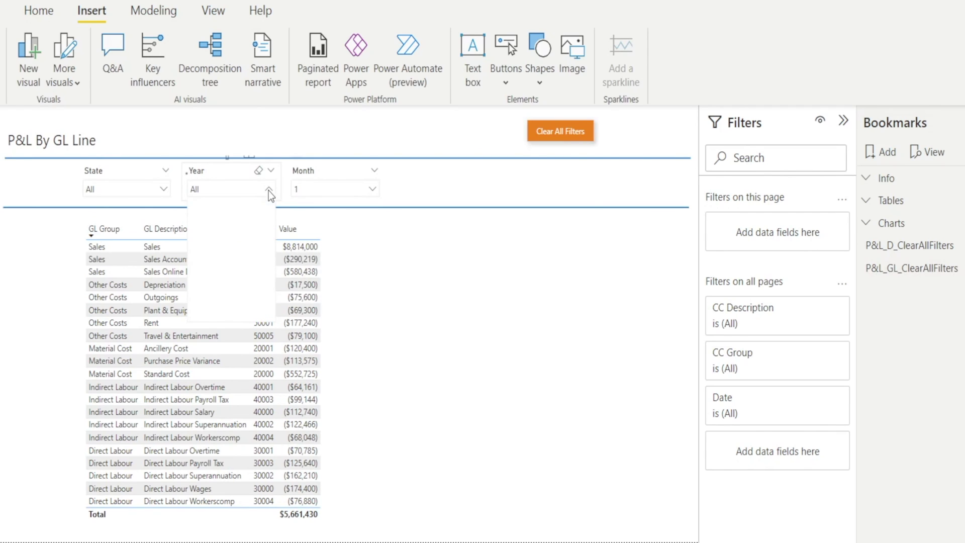
pyautogui.click(196, 206)
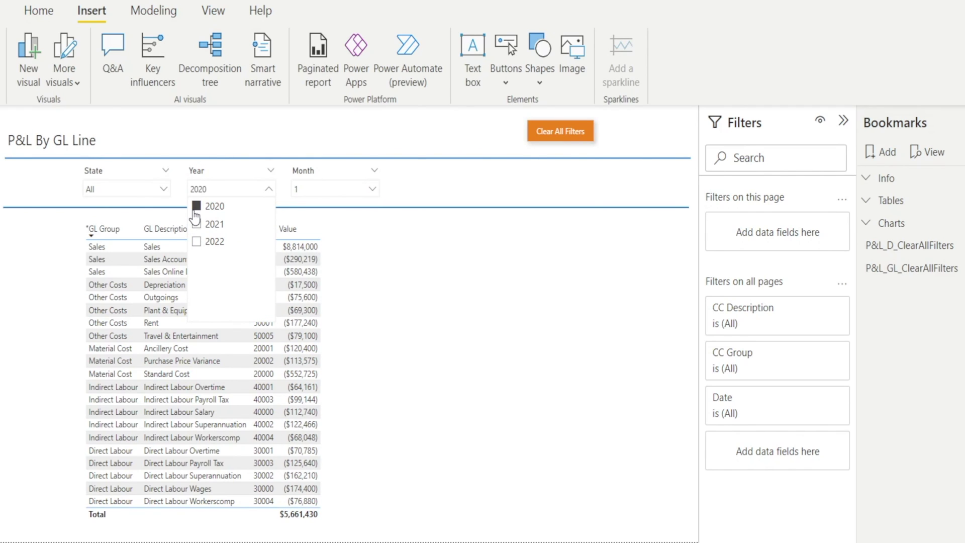
pyautogui.click(338, 135)
pyautogui.click(338, 135)
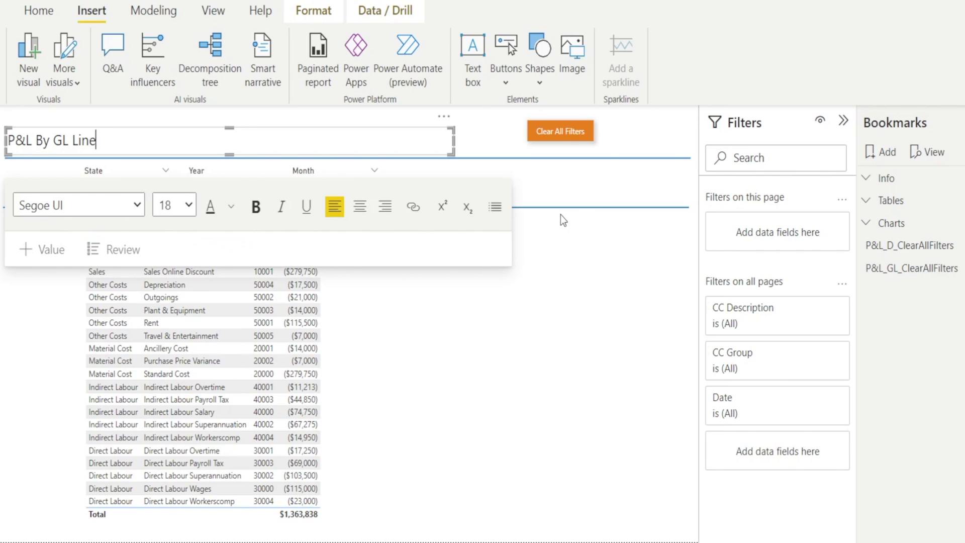
# Step: Ctrl+click Clear All Filters to return the Year and Month slicers to All
pyautogui.click(625, 206)
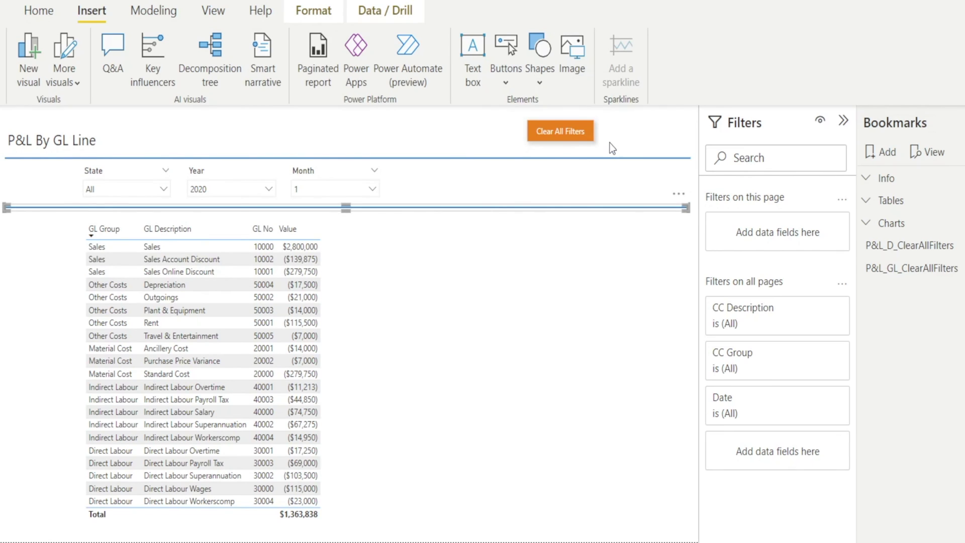
pyautogui.click(567, 136)
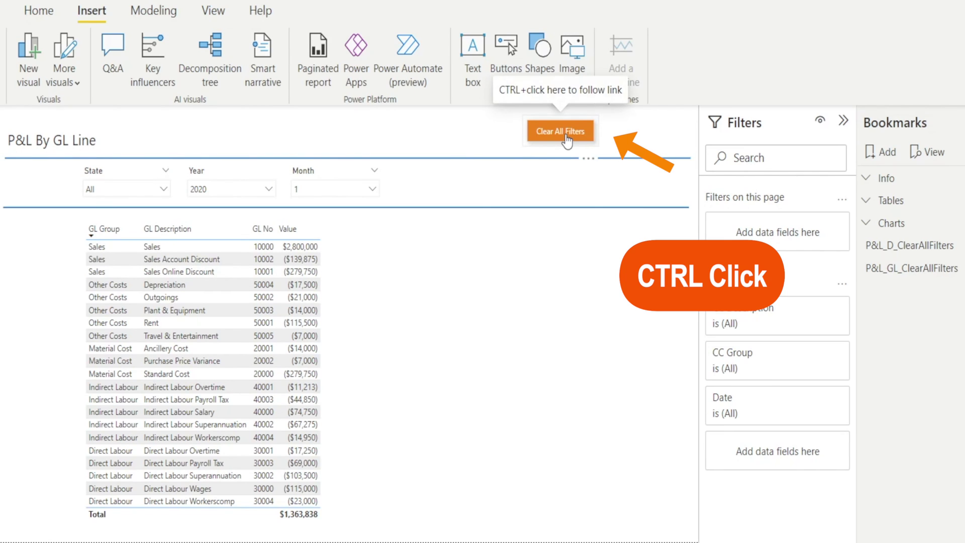
pyautogui.keyDown('ctrl'); pyautogui.click(567, 138); pyautogui.keyUp('ctrl')
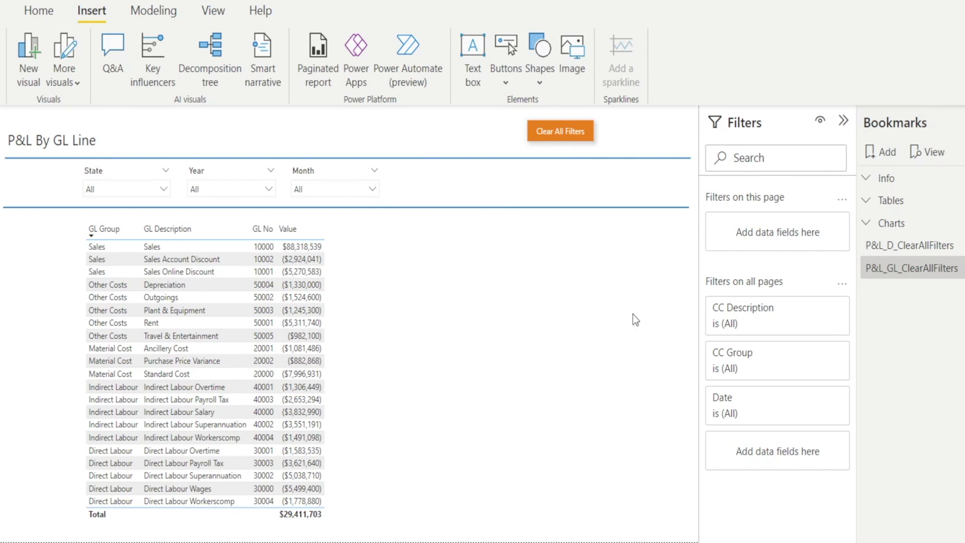